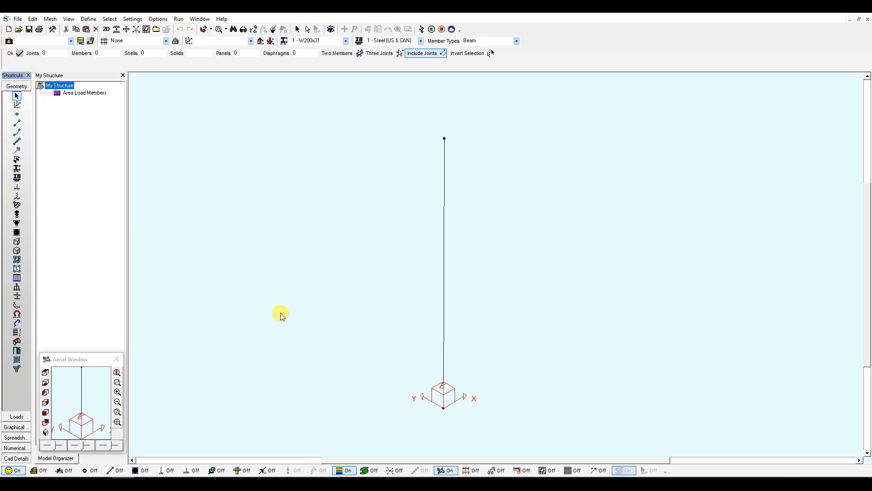
Review the properties of the W200x31 section in the local section database.
left_click(19, 171)
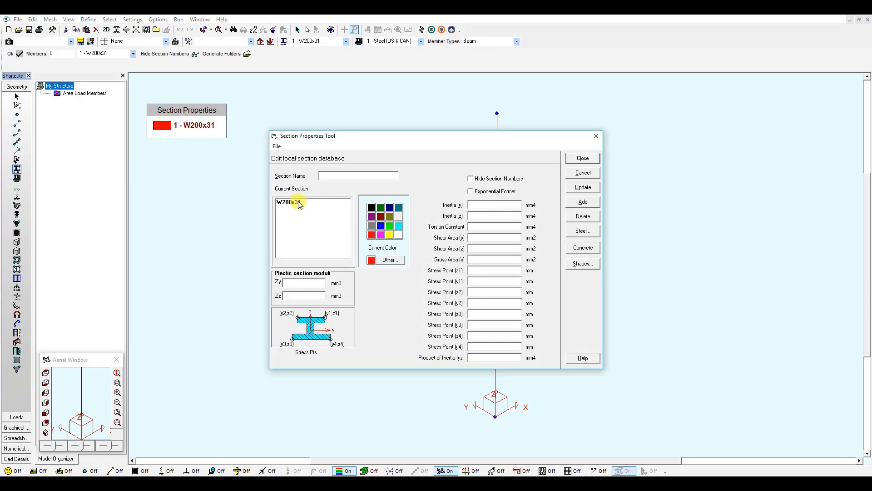
left_click(298, 203)
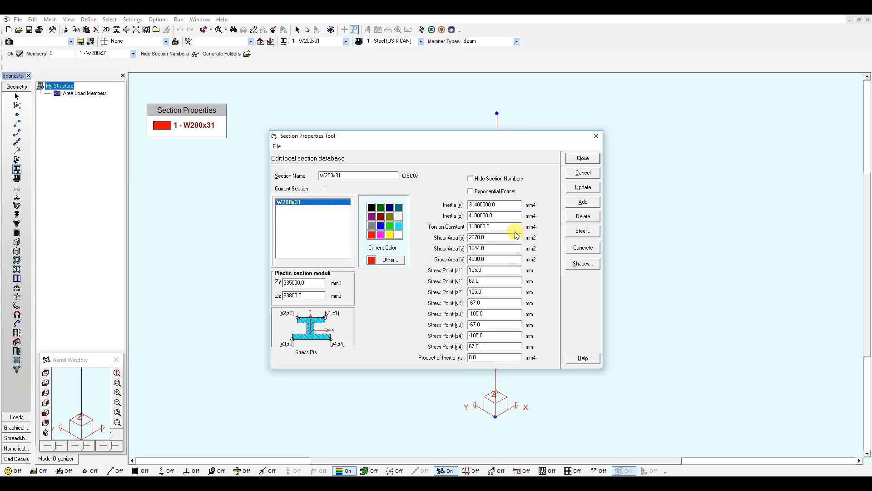
left_click(596, 136)
Review the Steel (US & CAN) material properties and display the supports at the column's joints.
left_click(16, 179)
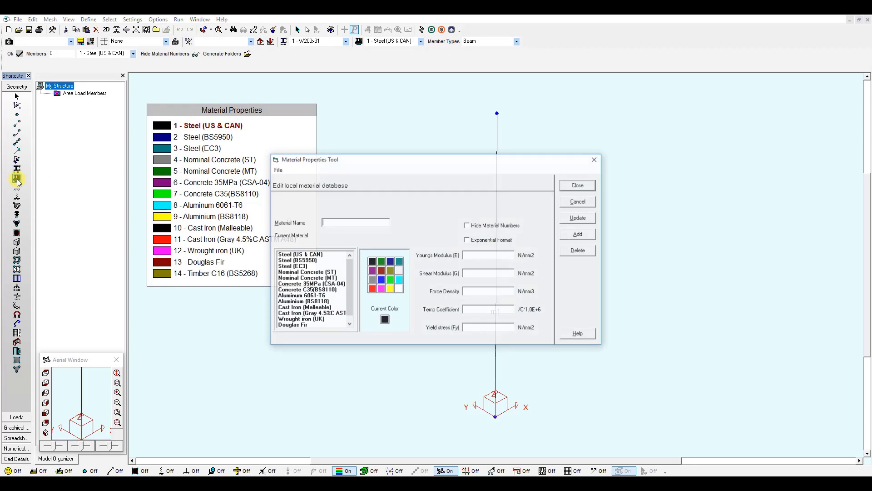
left_click(308, 255)
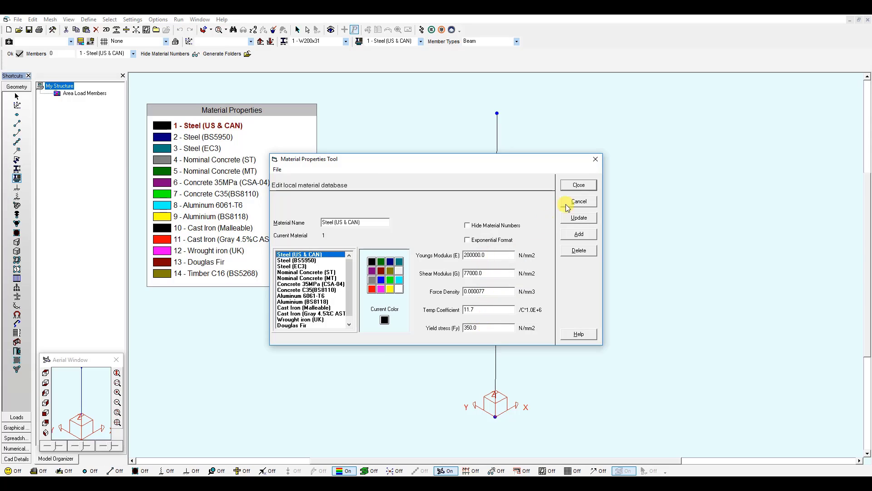
left_click(599, 158)
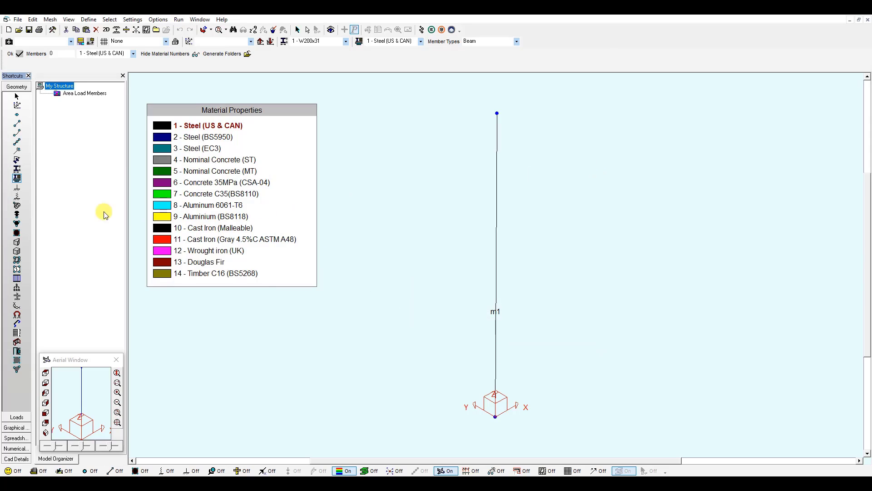
left_click(18, 188)
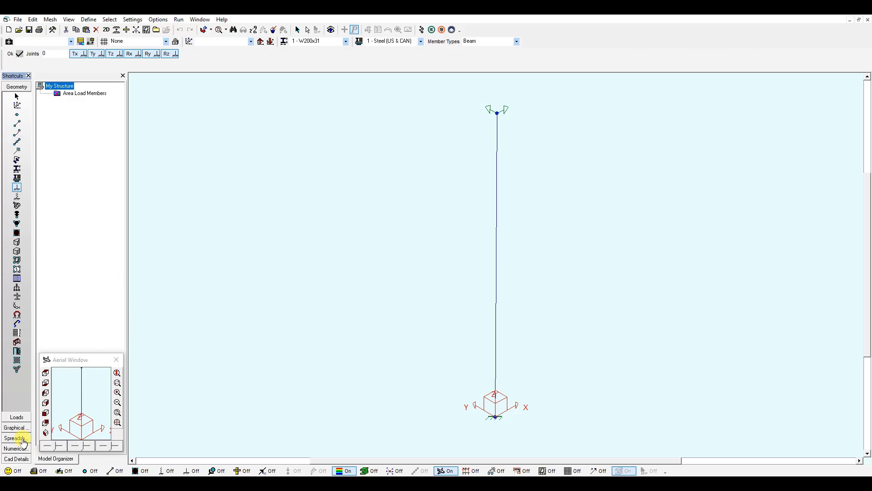
Display the joint loads on the column for the Dead Load case and the Live Load case.
left_click(17, 416)
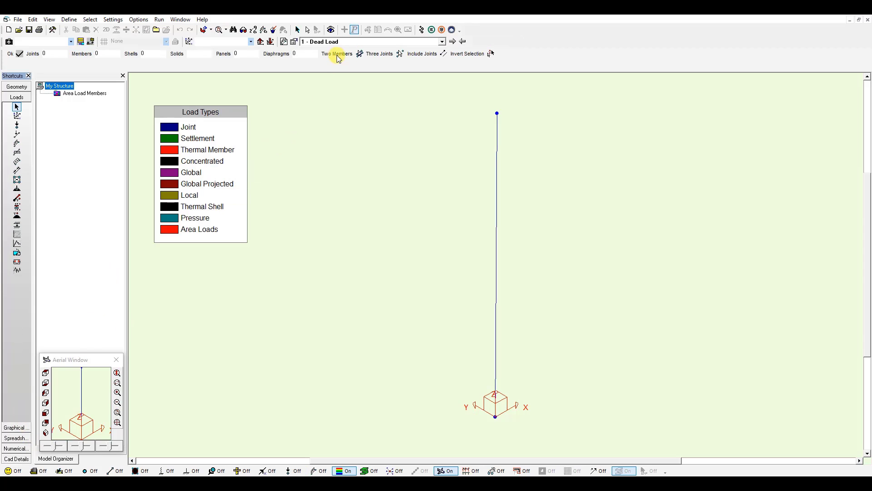
left_click(442, 41)
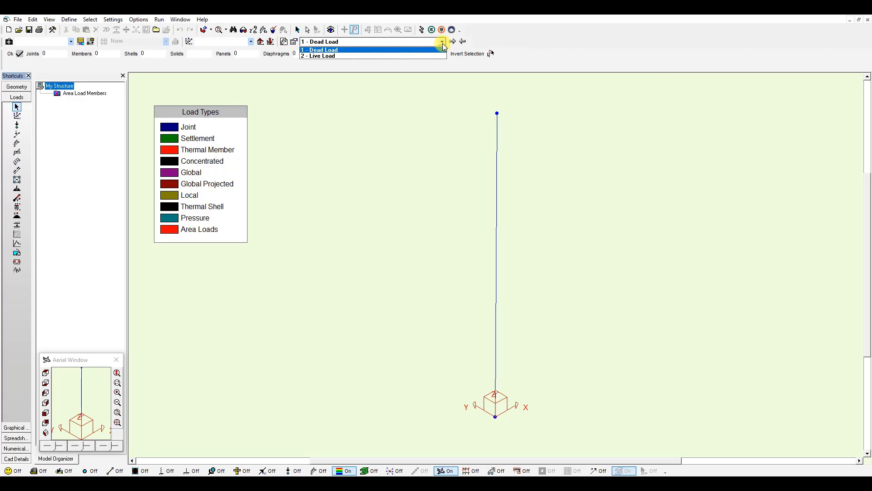
left_click(439, 49)
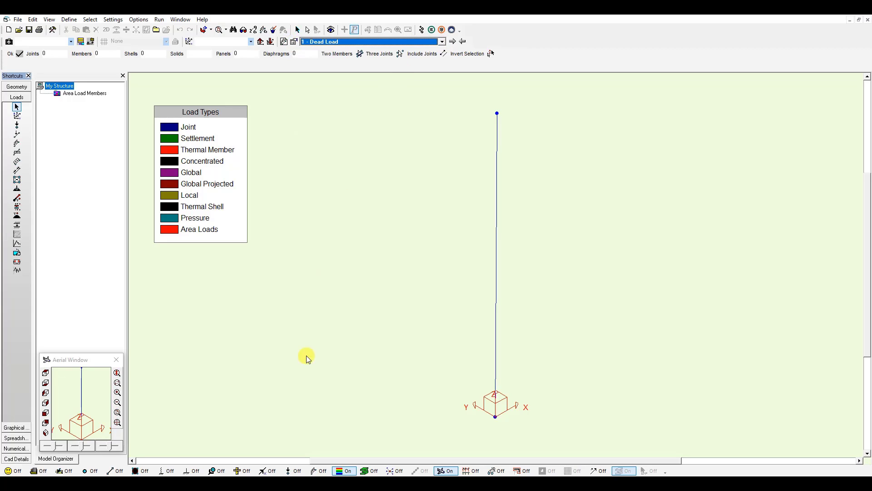
left_click(292, 470)
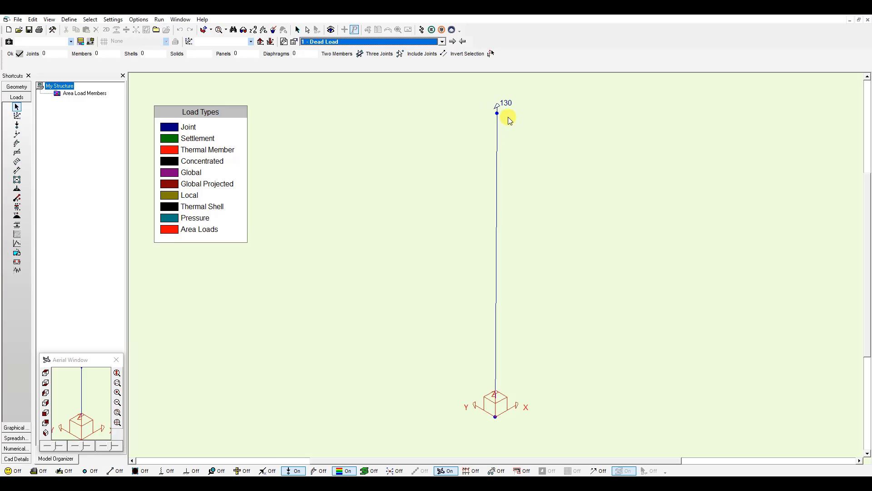
left_click(452, 42)
Review the 1.25DL+1.5LL load combination with its load cases and combination factors.
left_click(34, 22)
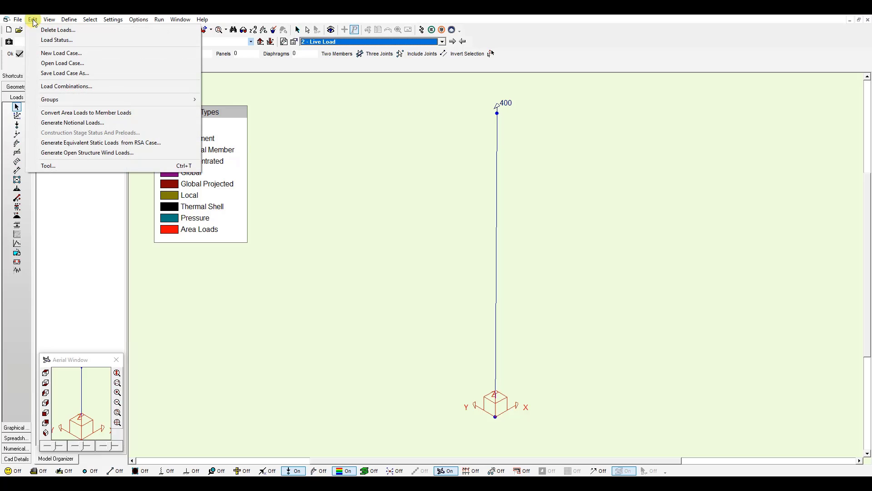
left_click(59, 85)
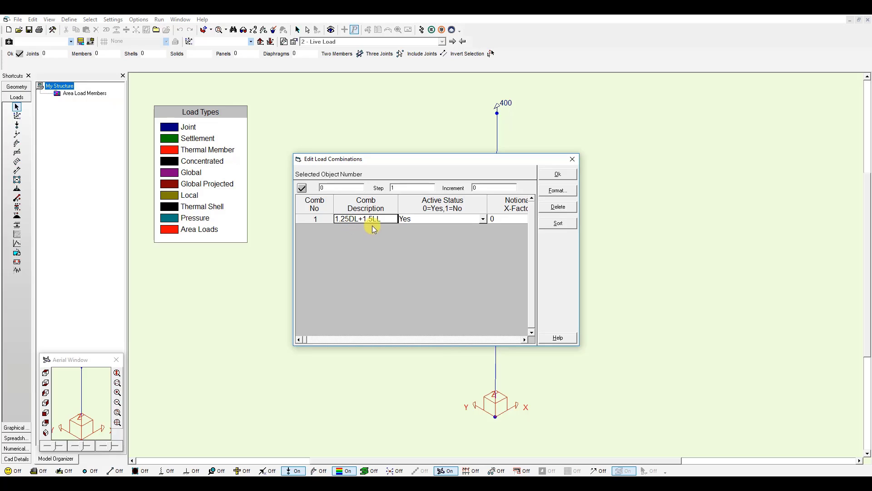
left_click(524, 340)
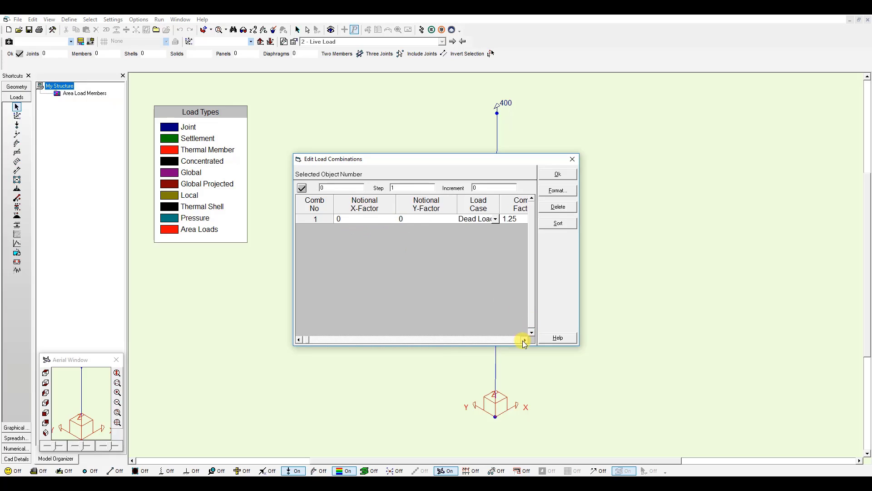
left_click(523, 341)
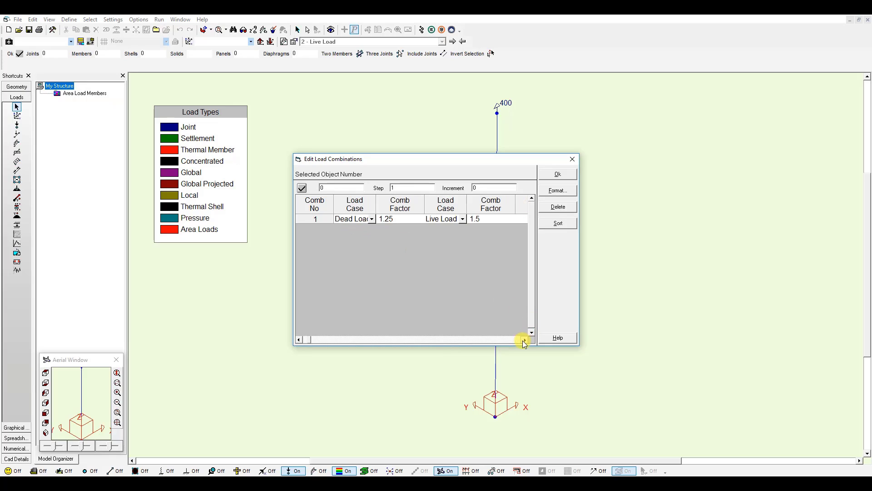
left_click(557, 174)
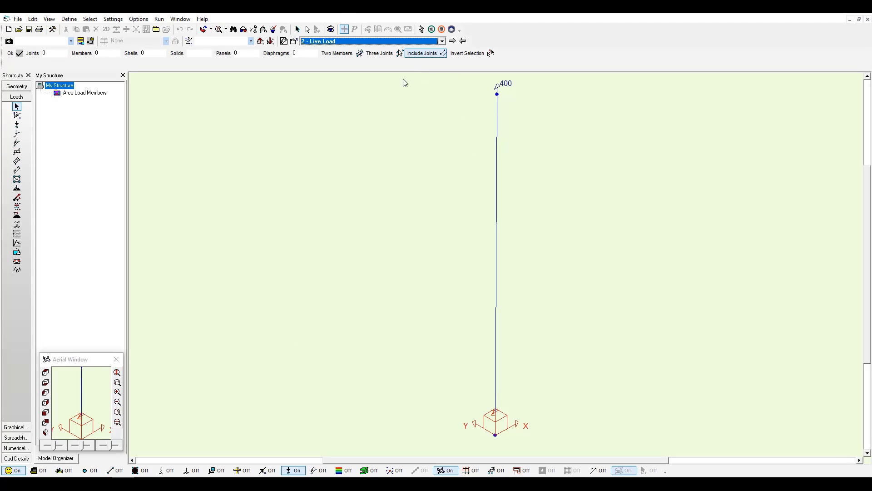
Show the column's axial force diagram for the 1.25DL+1.5LL load combination.
left_click(16, 428)
left_click(25, 427)
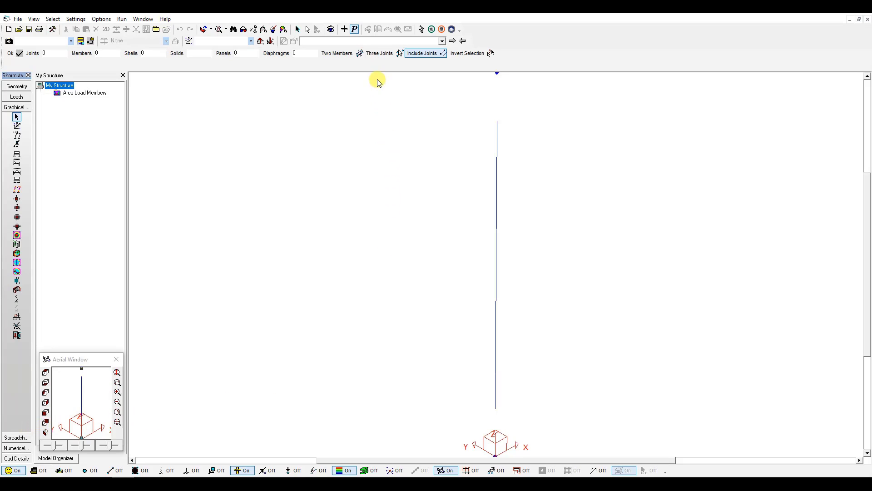
left_click(344, 30)
left_click(442, 41)
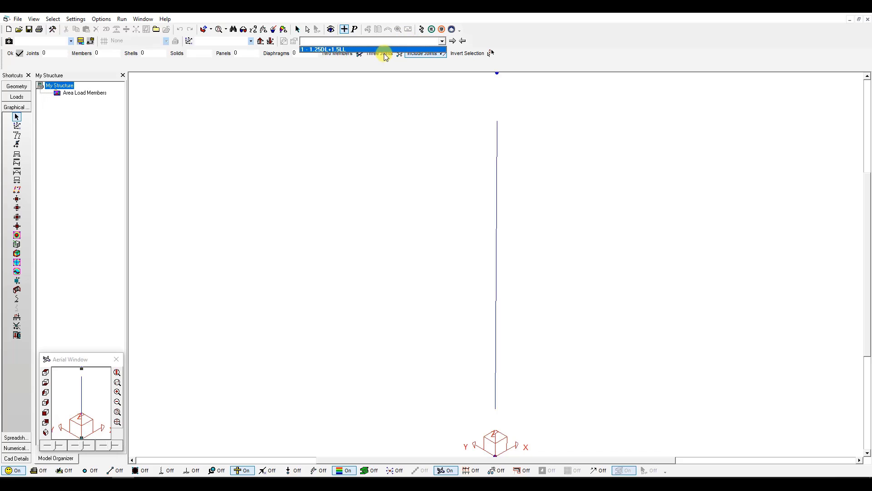
left_click(339, 51)
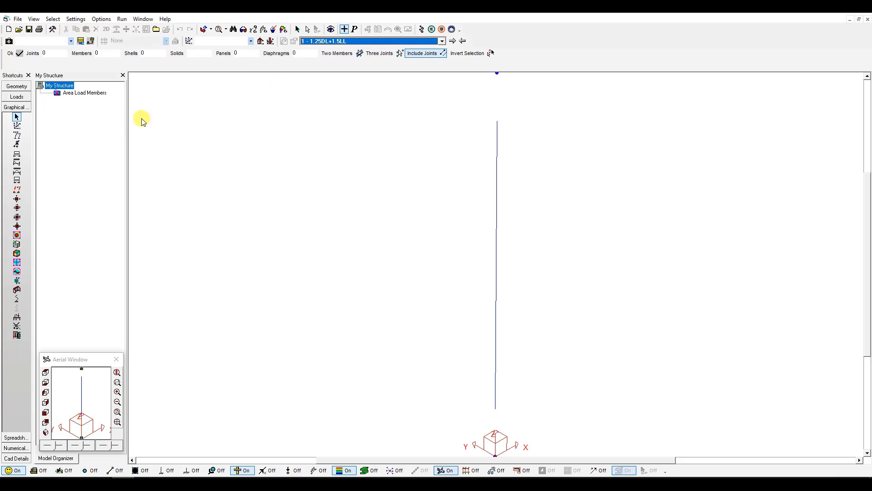
left_click(17, 155)
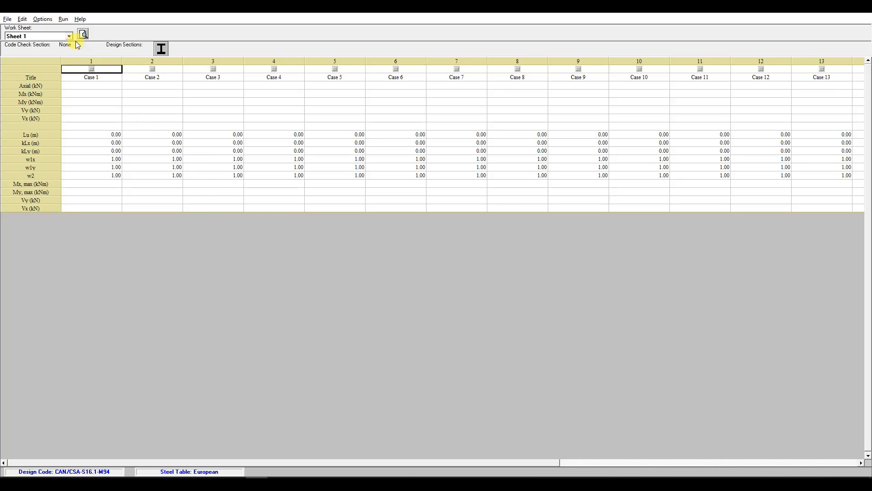
Set the worksheet's design code to CAN/CSA S16-14.
left_click(44, 20)
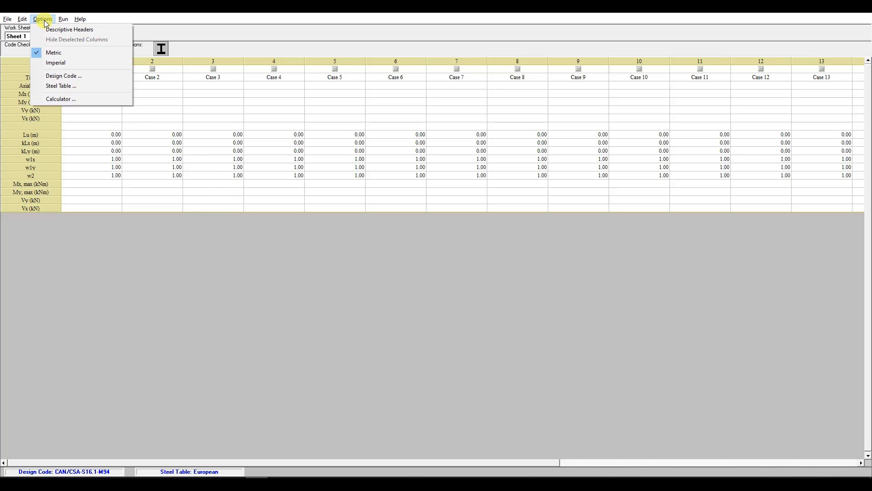
left_click(72, 75)
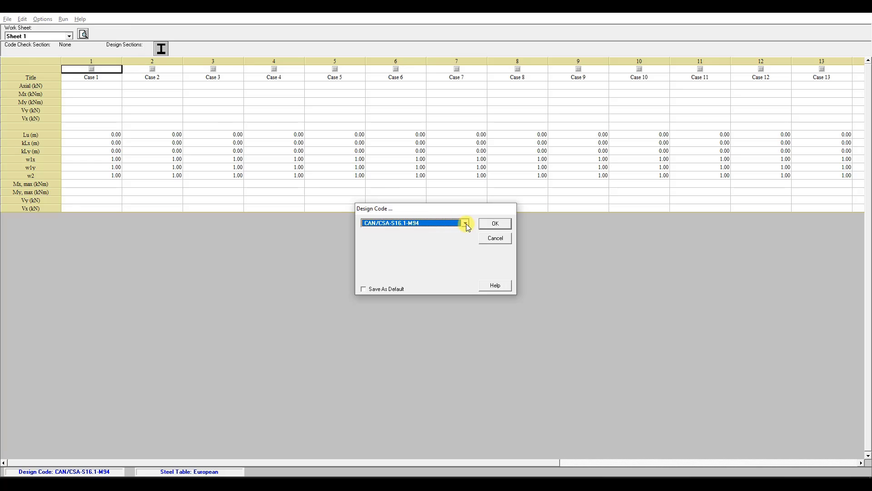
left_click(466, 223)
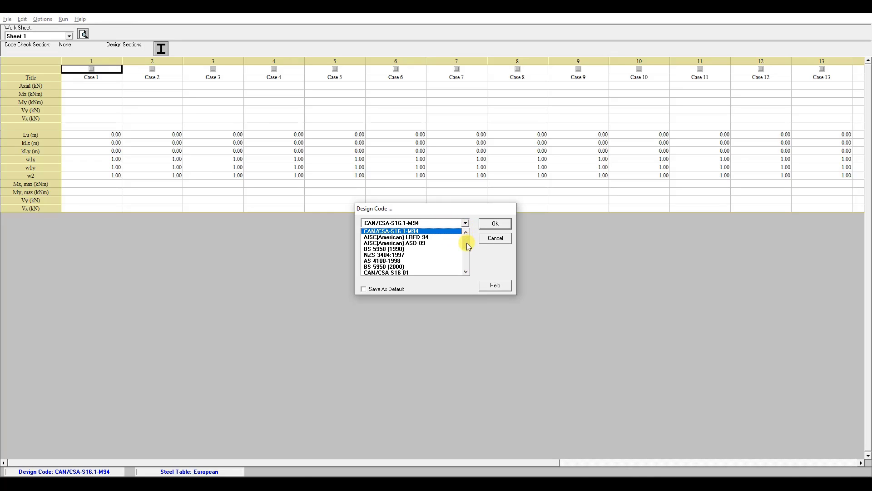
left_click_drag(467, 245, 467, 262)
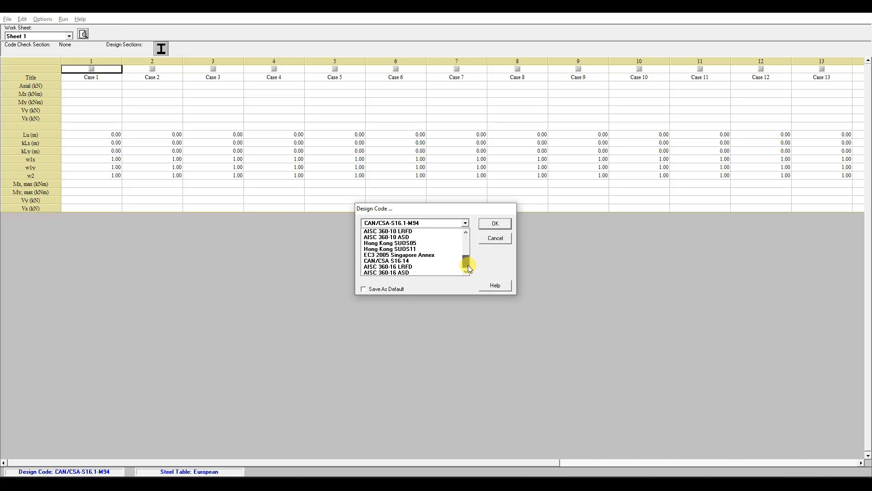
left_click(414, 260)
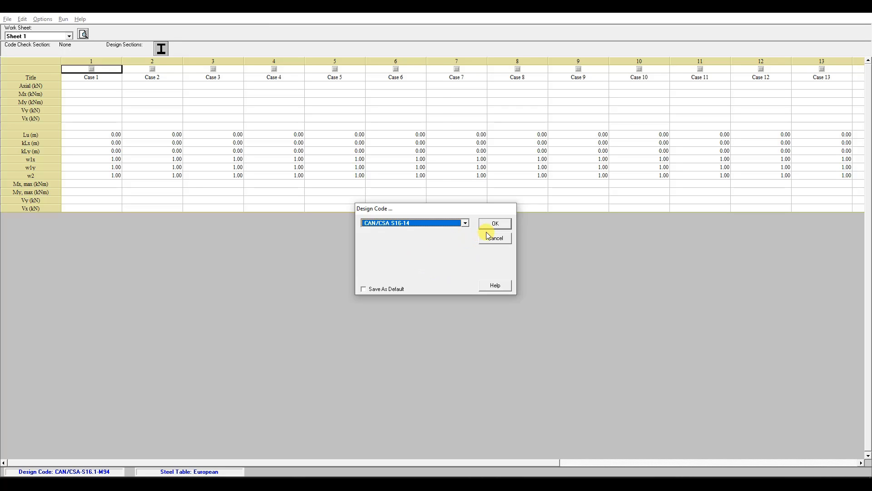
left_click(494, 224)
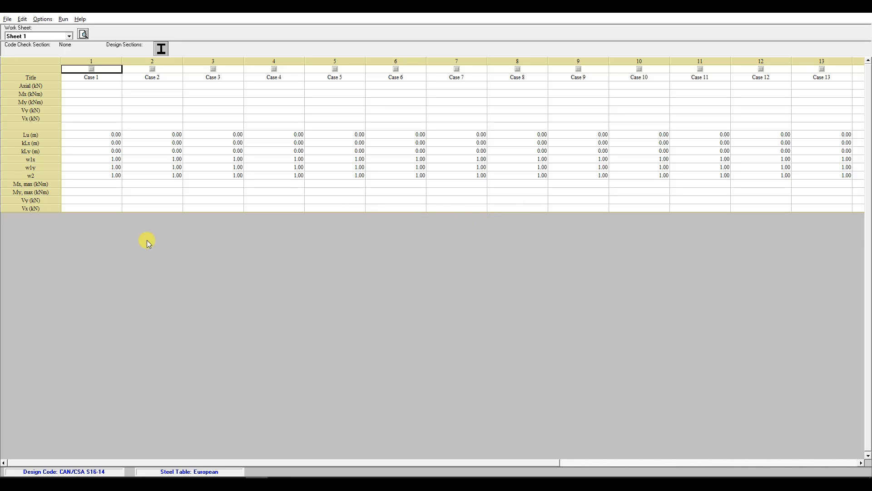
Set the worksheet's steel table to CISC 2007.
left_click(66, 46)
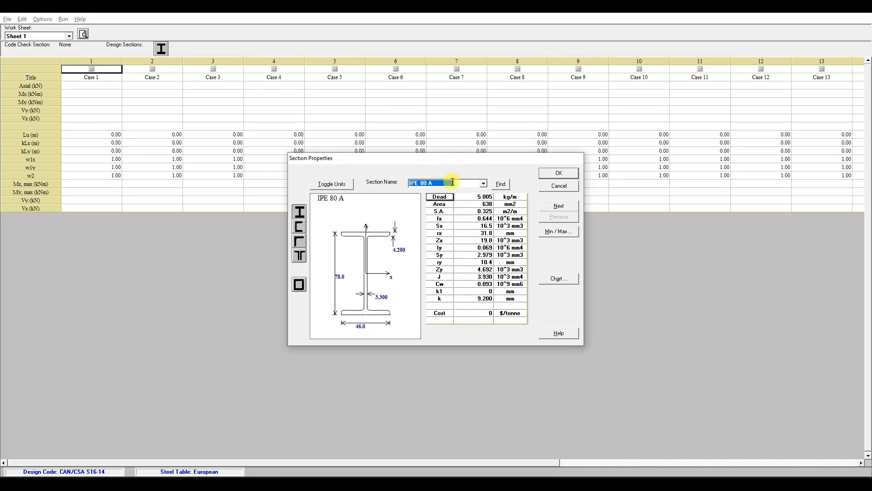
left_click(558, 175)
left_click(46, 20)
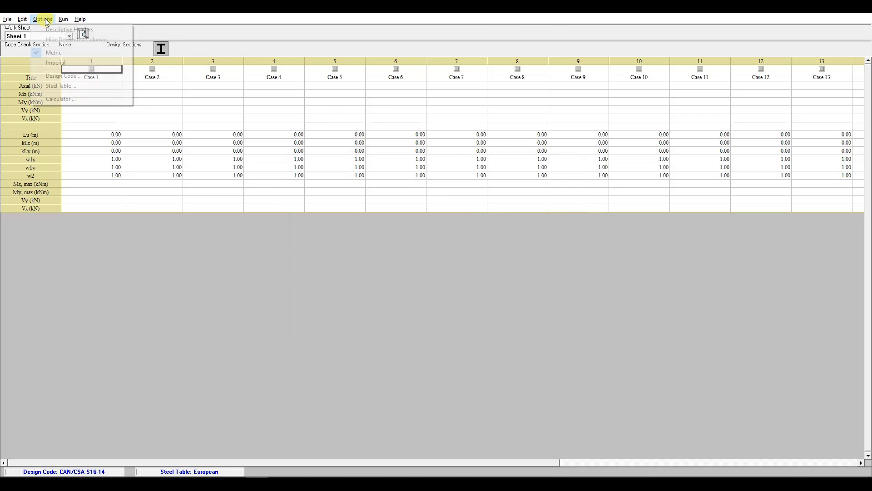
left_click(71, 86)
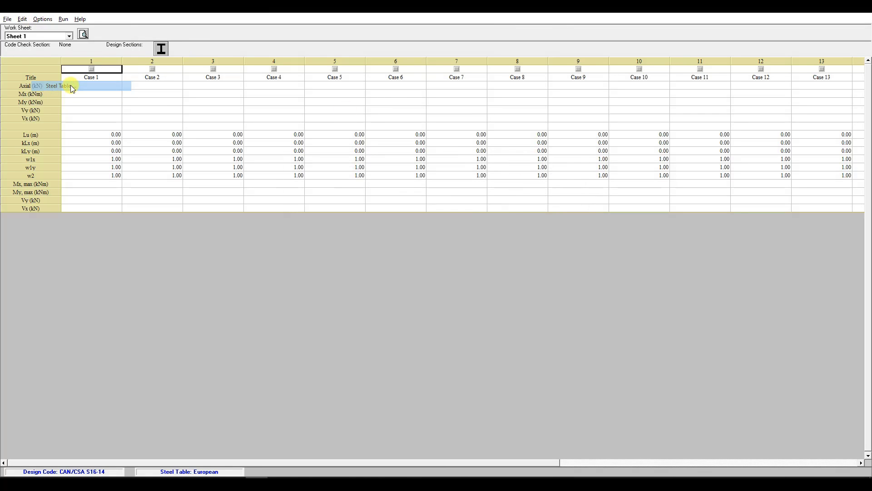
left_click(439, 233)
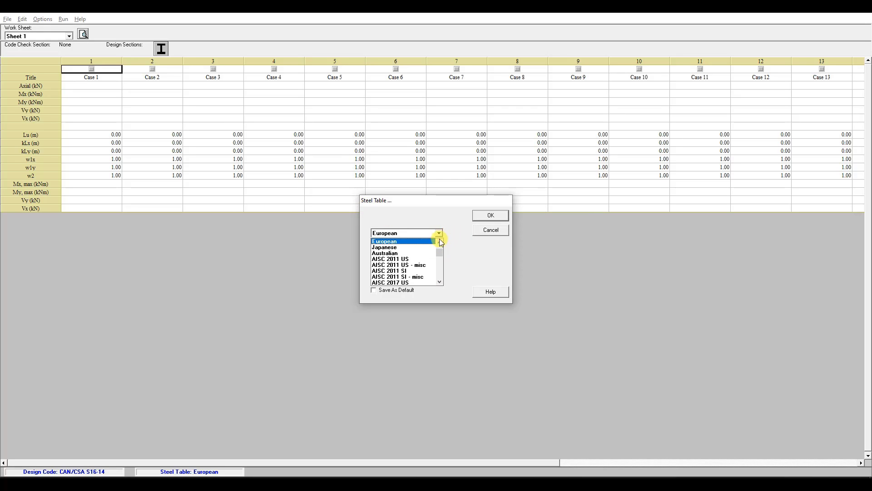
mouse_move(440, 256)
left_mouse_down()
mouse_move(440, 265)
mouse_move(440, 254)
left_mouse_up()
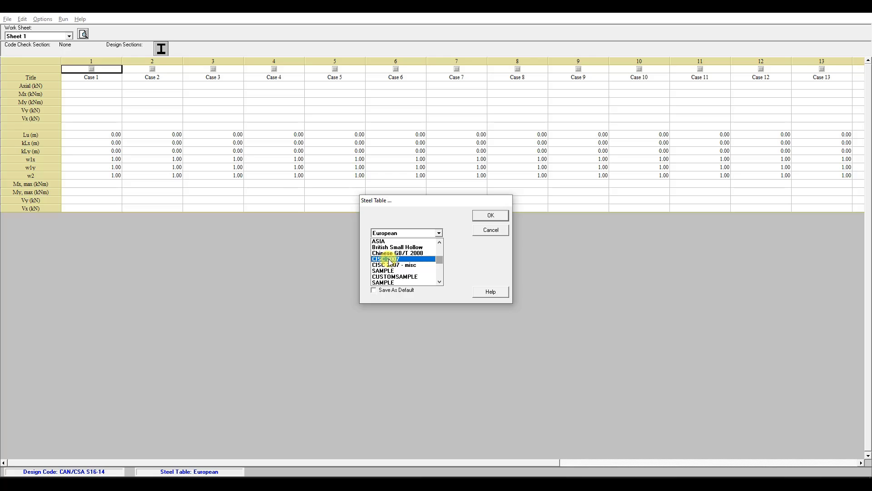
left_click(389, 260)
left_click(491, 216)
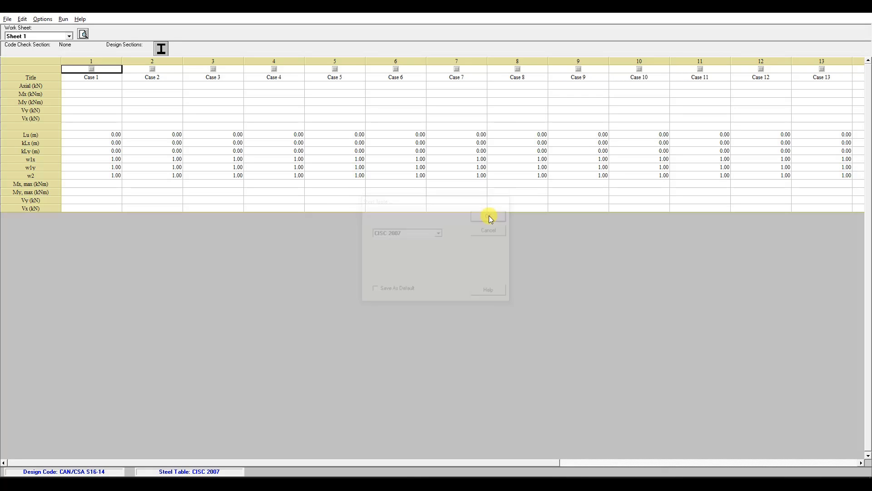
Choose W200x31 as the worksheet's code check section.
left_click(63, 46)
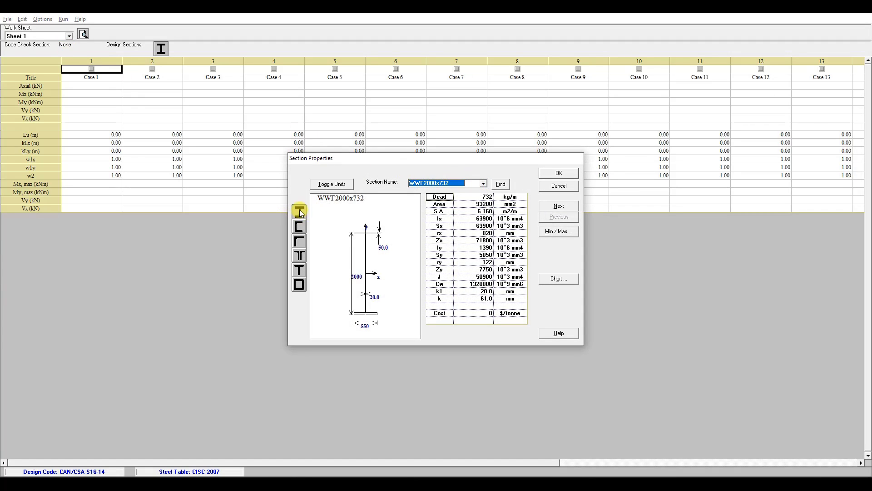
left_click(483, 183)
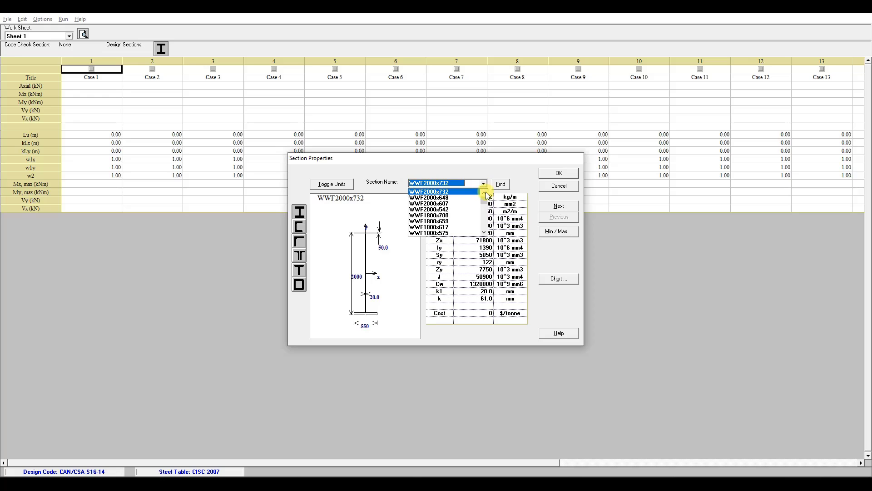
left_click_drag(485, 195, 485, 225)
left_click(474, 233)
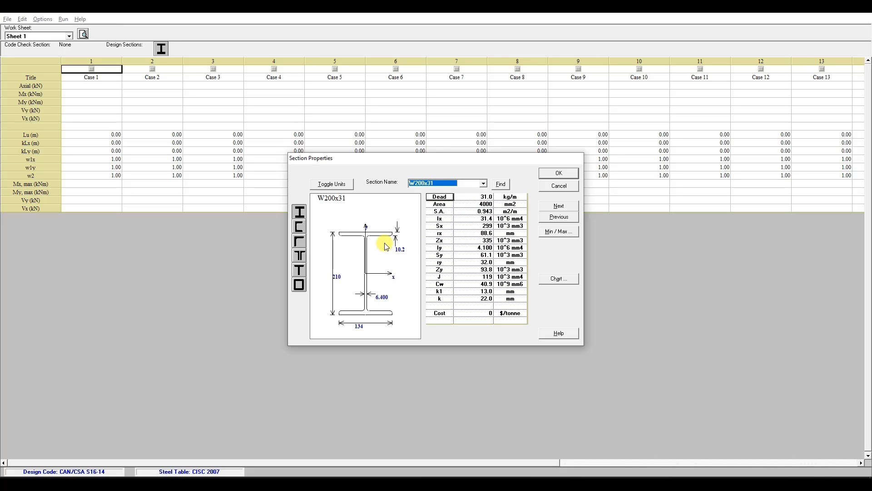
left_click(562, 176)
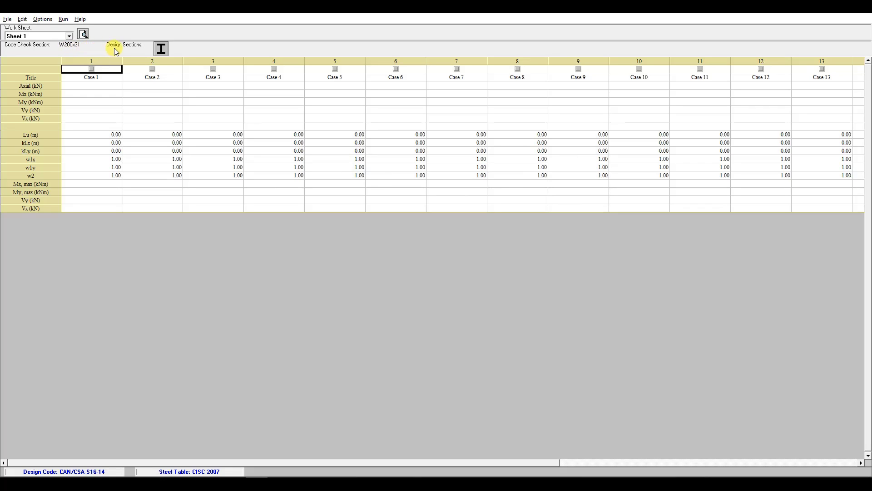
Activate the first load case in the worksheet and title it 1.25D + 1.5L.
left_click(92, 70)
left_click(97, 79)
double_click(102, 78)
type("1.25D + 1.5L")
Enter an axial force of 762.50 kN for the 1.25D + 1.5L case and turn on descriptive headers.
left_click(104, 85)
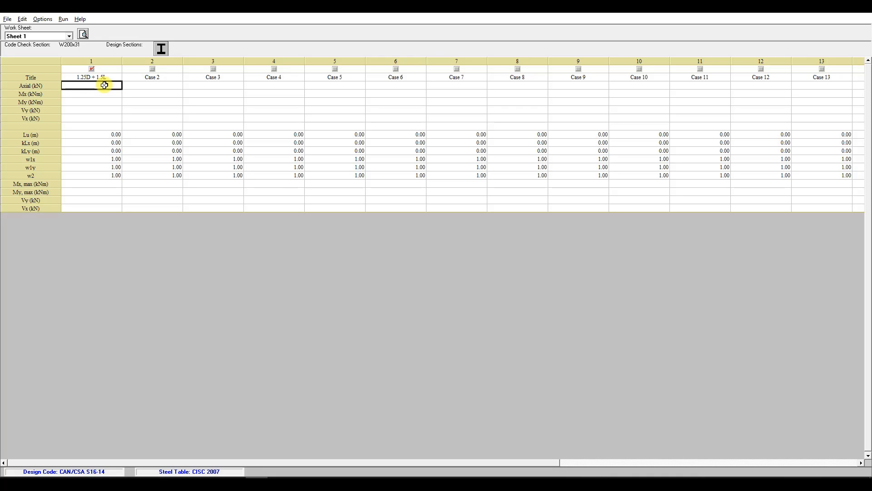
type("700")
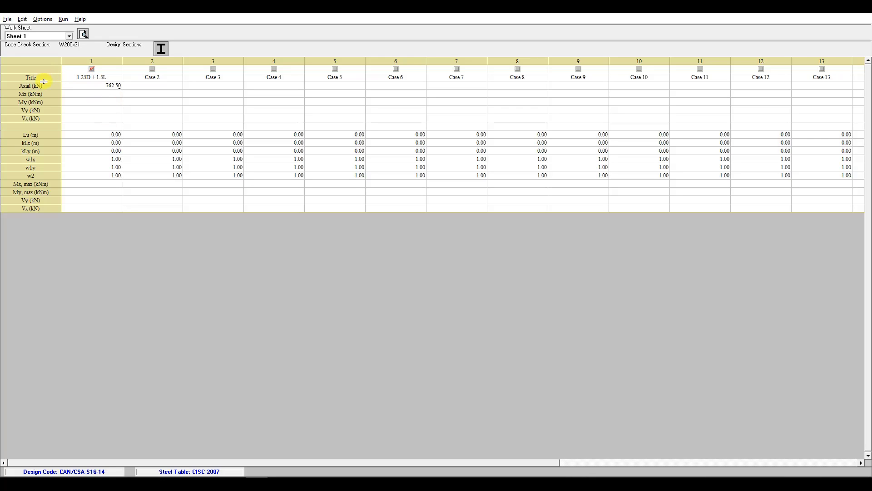
left_click(48, 21)
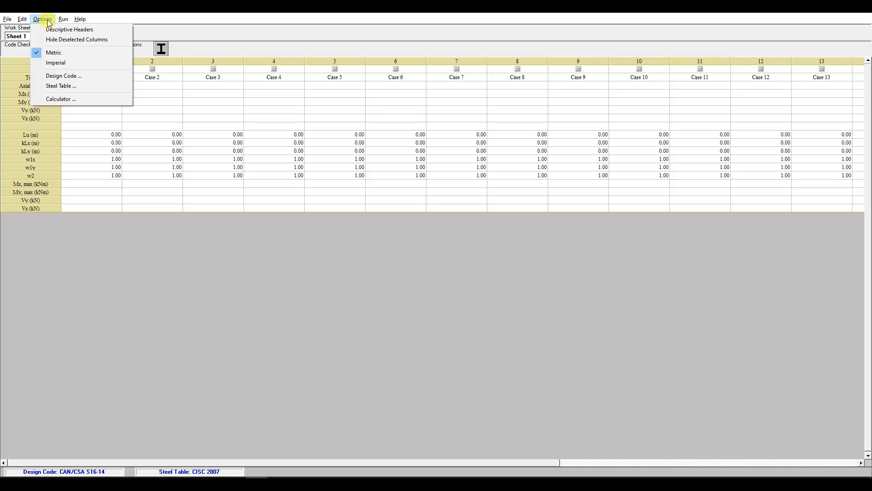
left_click(87, 30)
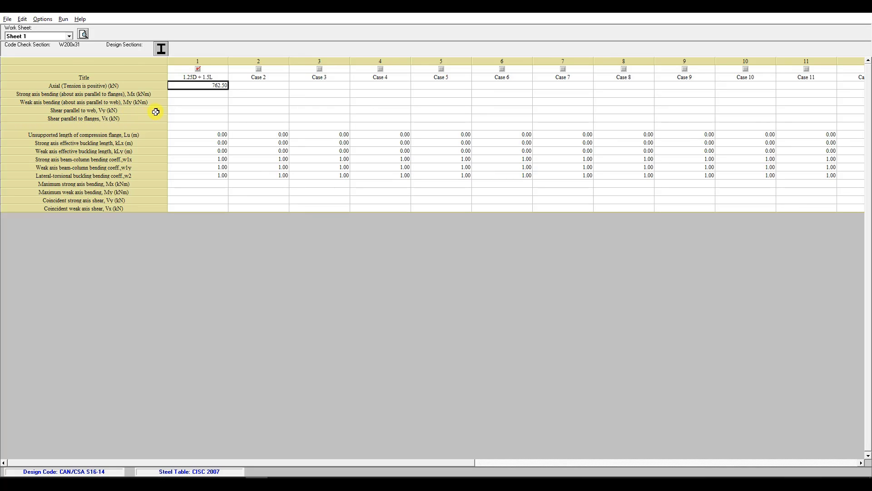
Set the 1.25D + 1.5L case's unsupported compression flange length Lu and effective buckling lengths kLx and kLy to 7.50 m each.
left_click(221, 133)
left_click(220, 134)
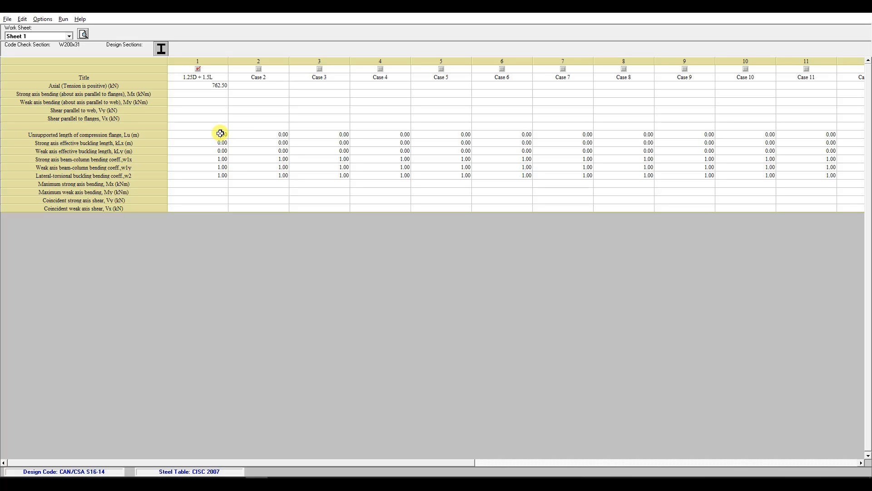
key("Return")
type("7.50")
key("Return")
type("7.5")
key("Return")
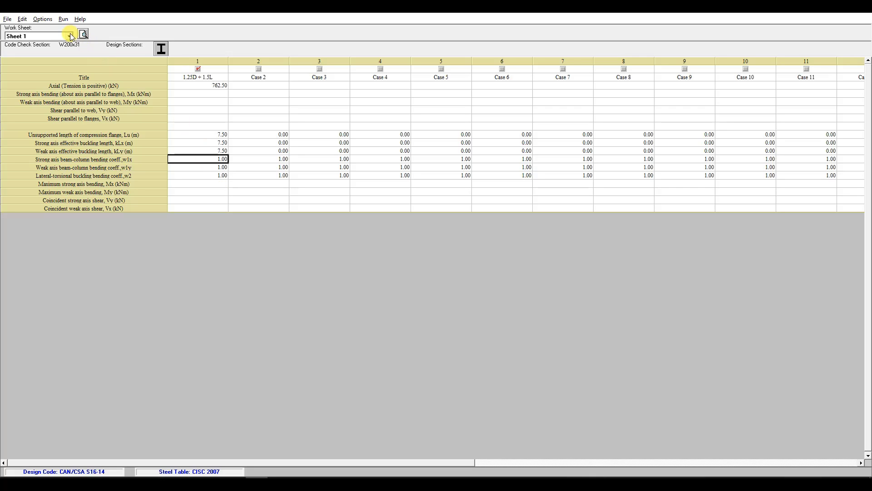
Set the Anet/Agross ratio in the design constraints for an effective net area of 3120 mm².
left_click(22, 18)
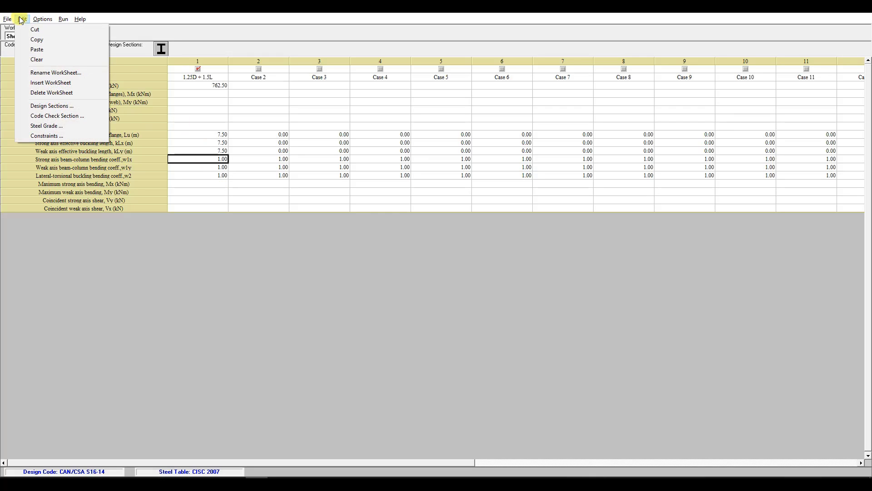
left_click(57, 137)
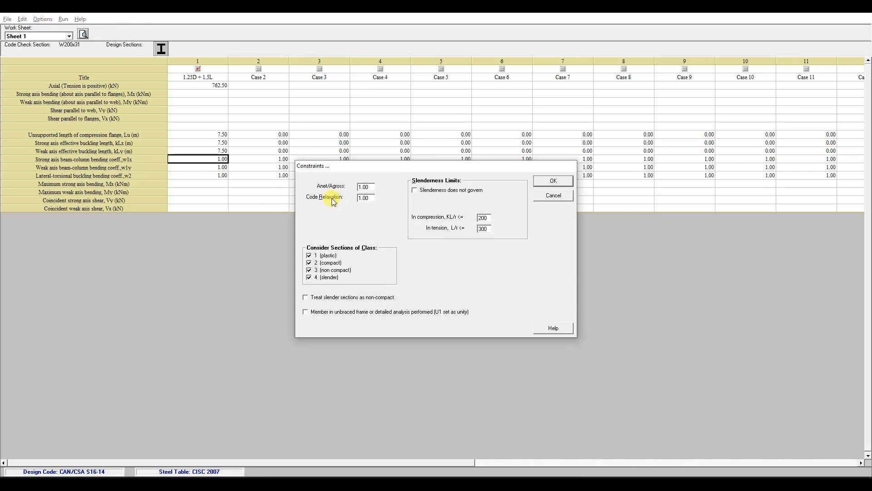
double_click(372, 186)
left_click(565, 181)
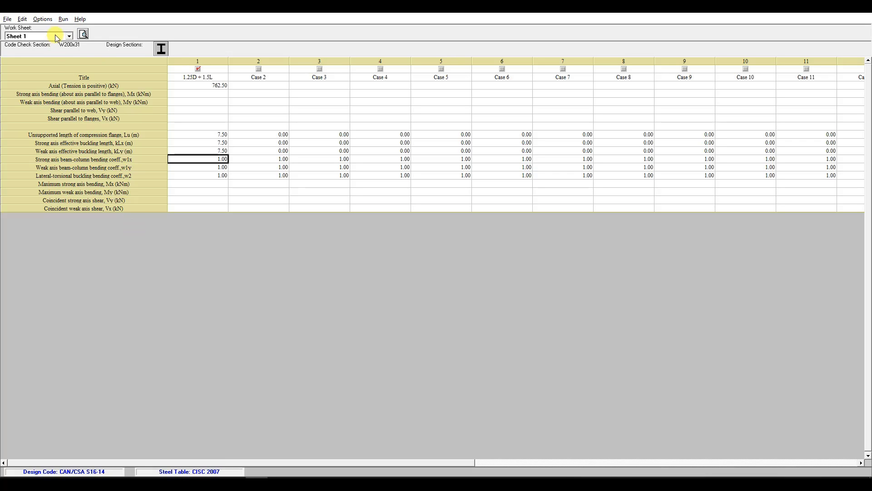
Run the detailed code check of the W200x31 section for the 1.25D + 1.5L case and enlarge the resulting report.
left_click(62, 20)
left_click(86, 31)
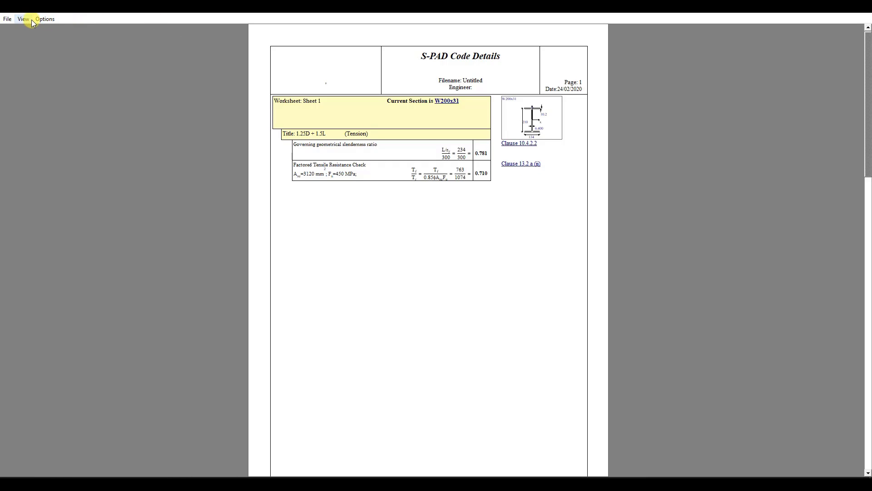
left_click(45, 19)
mouse_move(24, 20)
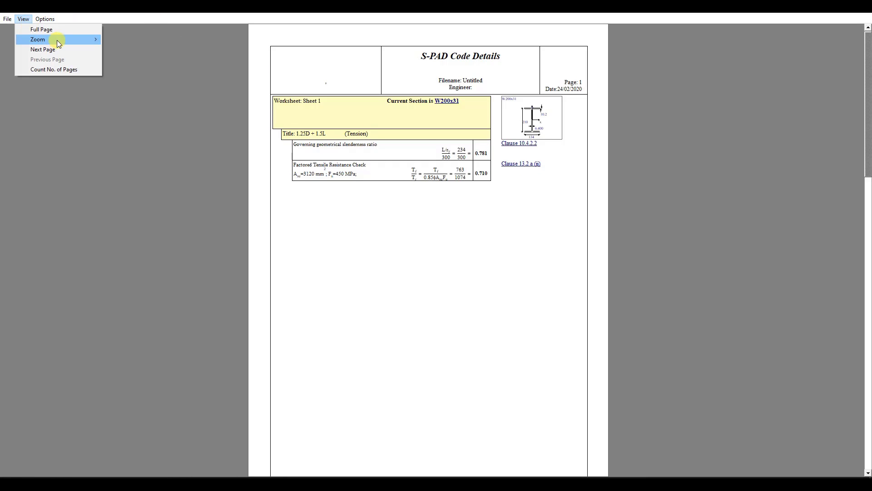
mouse_move(57, 39)
left_click(116, 40)
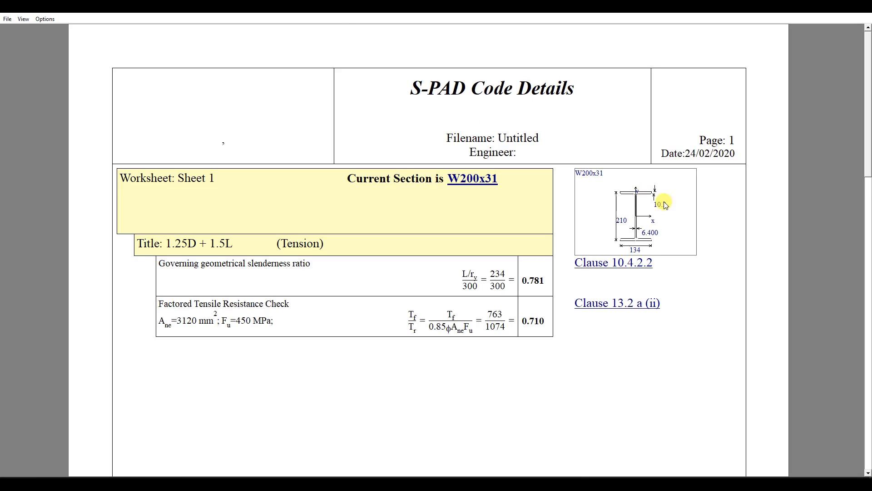